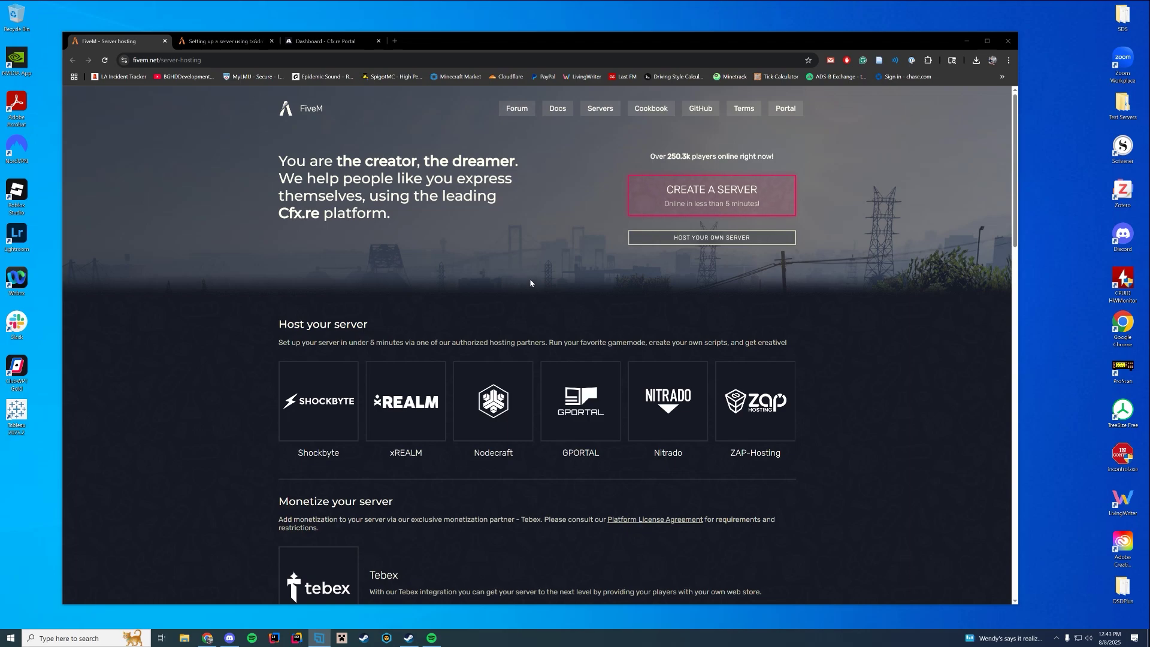
Step: Close the server hosting tab and open the txAdmin guide's Windows server build listing
{"action": "left_click", "coordinate": [164, 41]}
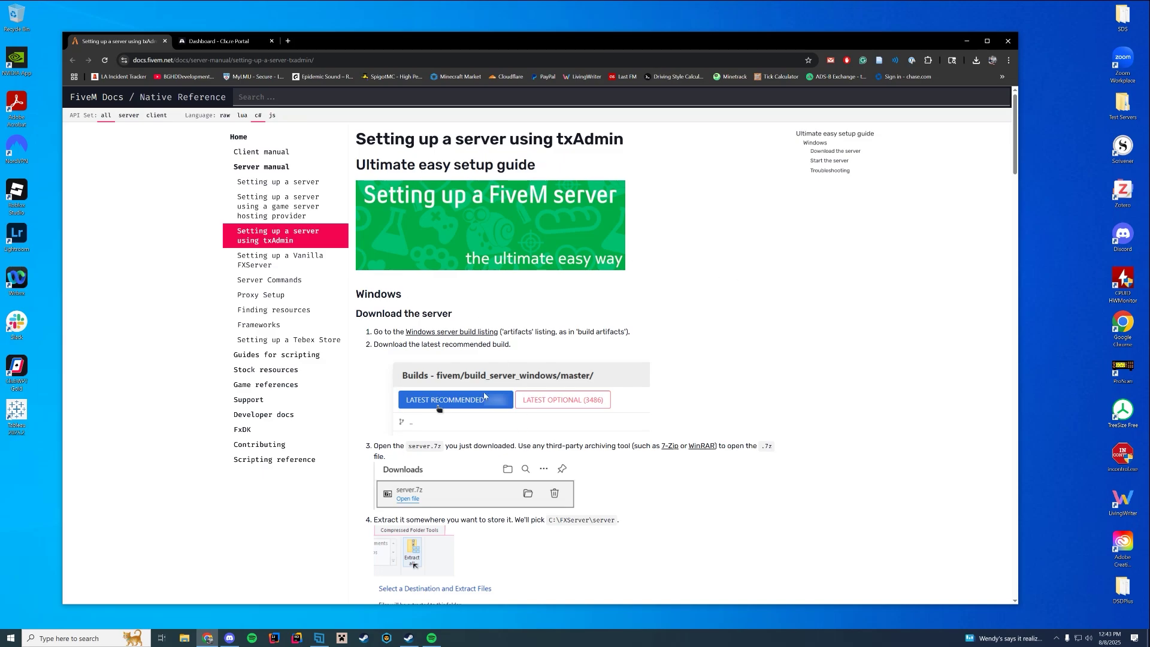
{"action": "left_click", "coordinate": [222, 45]}
{"action": "left_click", "coordinate": [119, 41]}
{"action": "scroll", "coordinate": [719, 285], "scroll_direction": "down", "scroll_amount": 2}
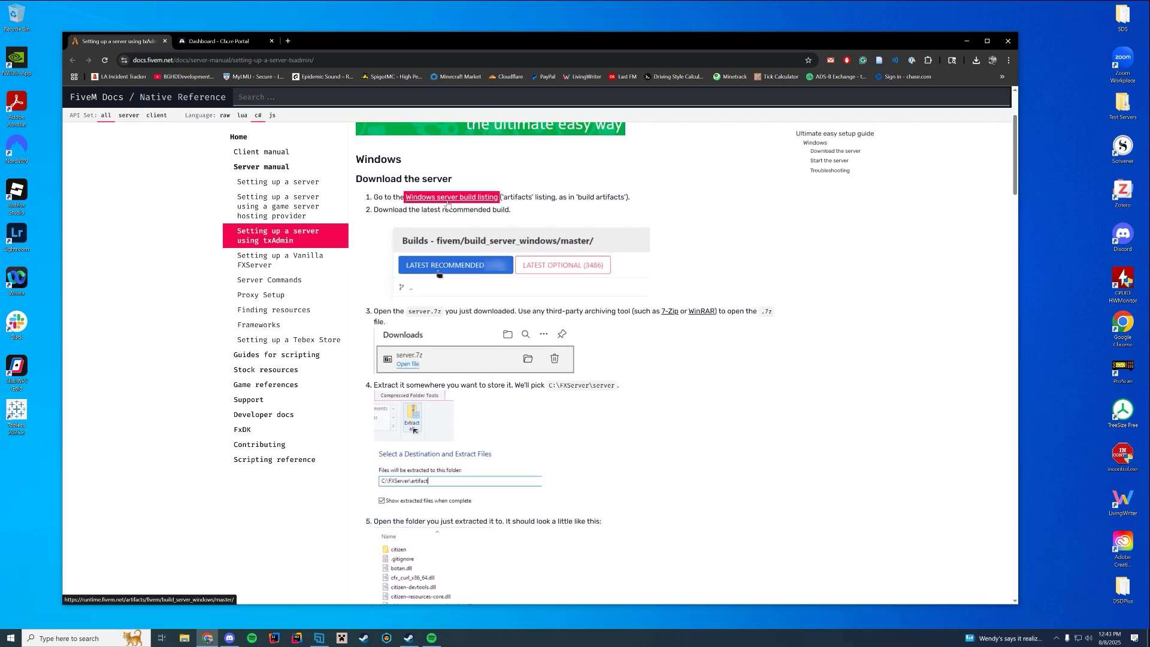
{"action": "left_click", "coordinate": [447, 198]}
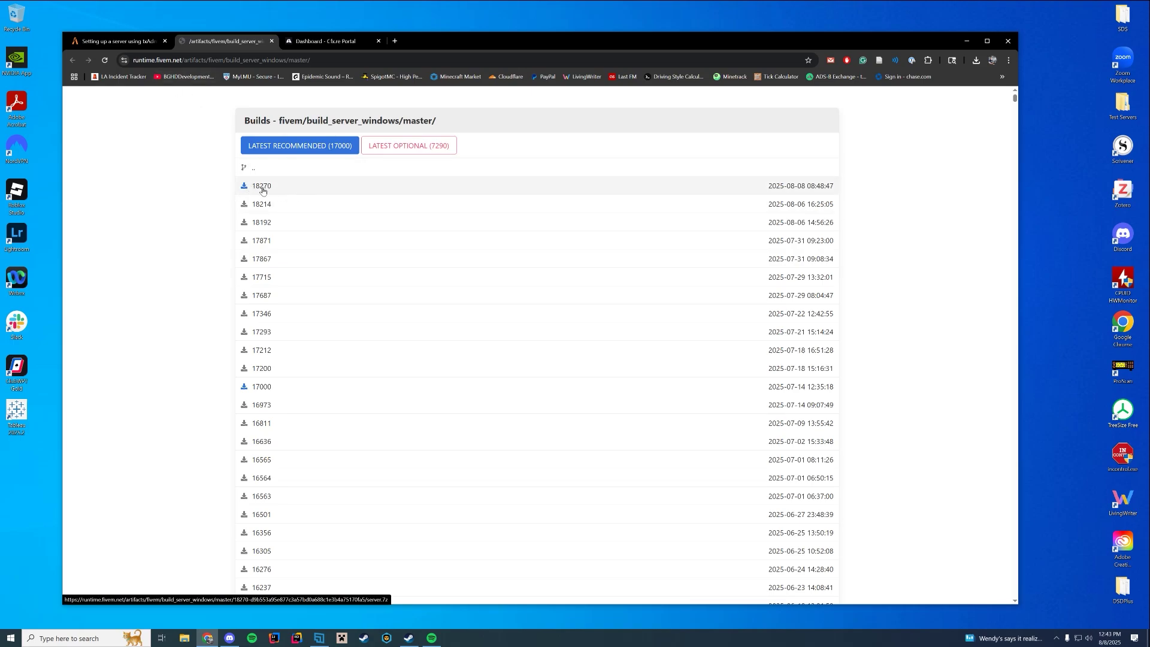
Step: Download server build 18270 and open server (1).7z from Chrome's downloads
{"action": "left_click", "coordinate": [114, 43]}
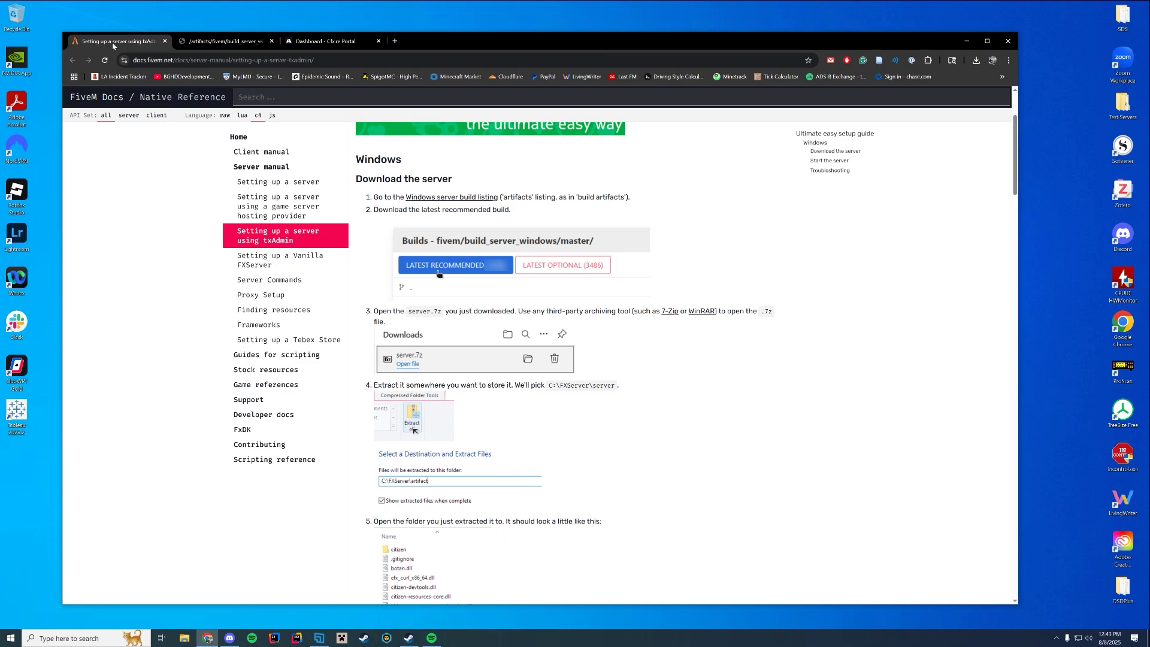
{"action": "left_click", "coordinate": [206, 42]}
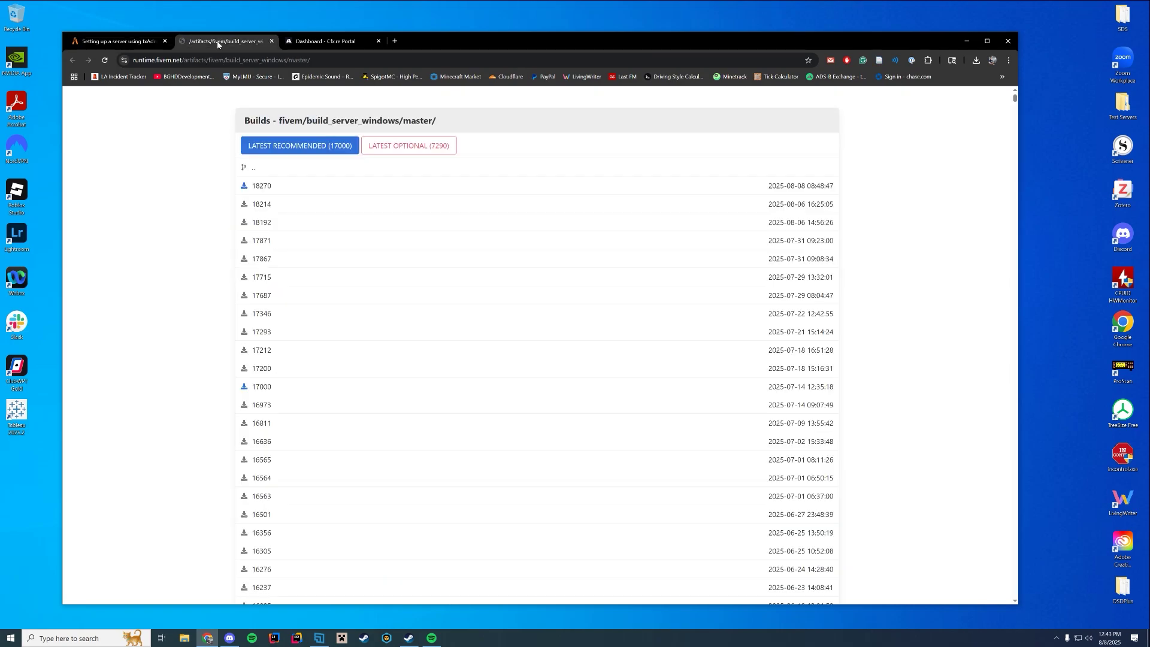
{"action": "left_click", "coordinate": [262, 188]}
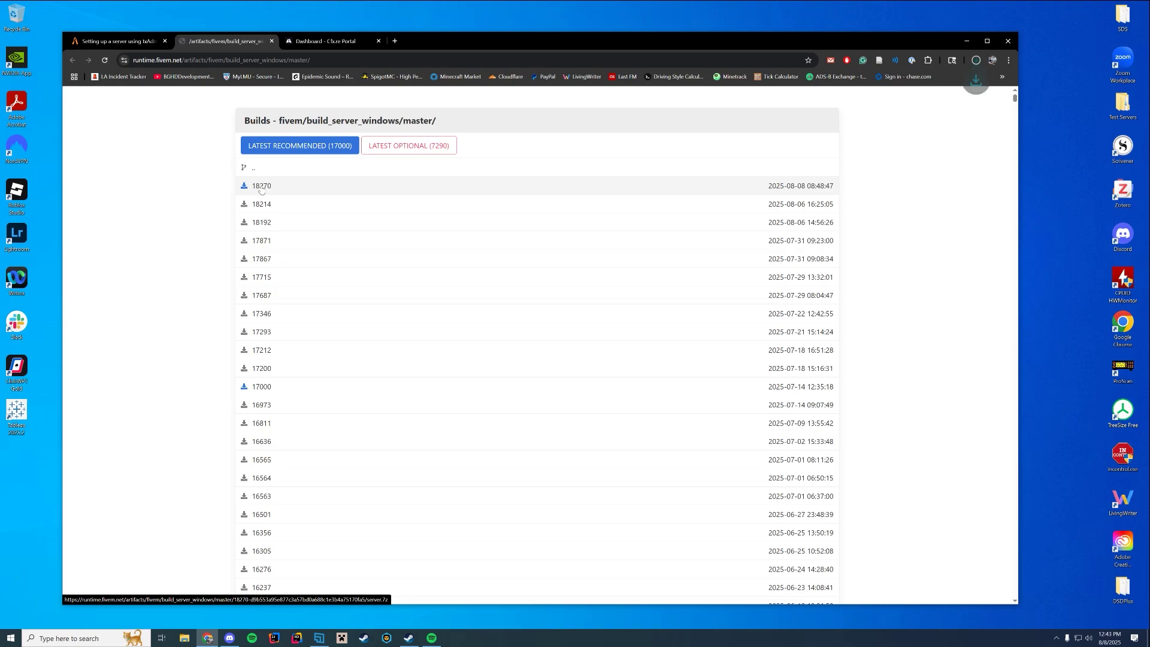
{"action": "left_click", "coordinate": [976, 62]}
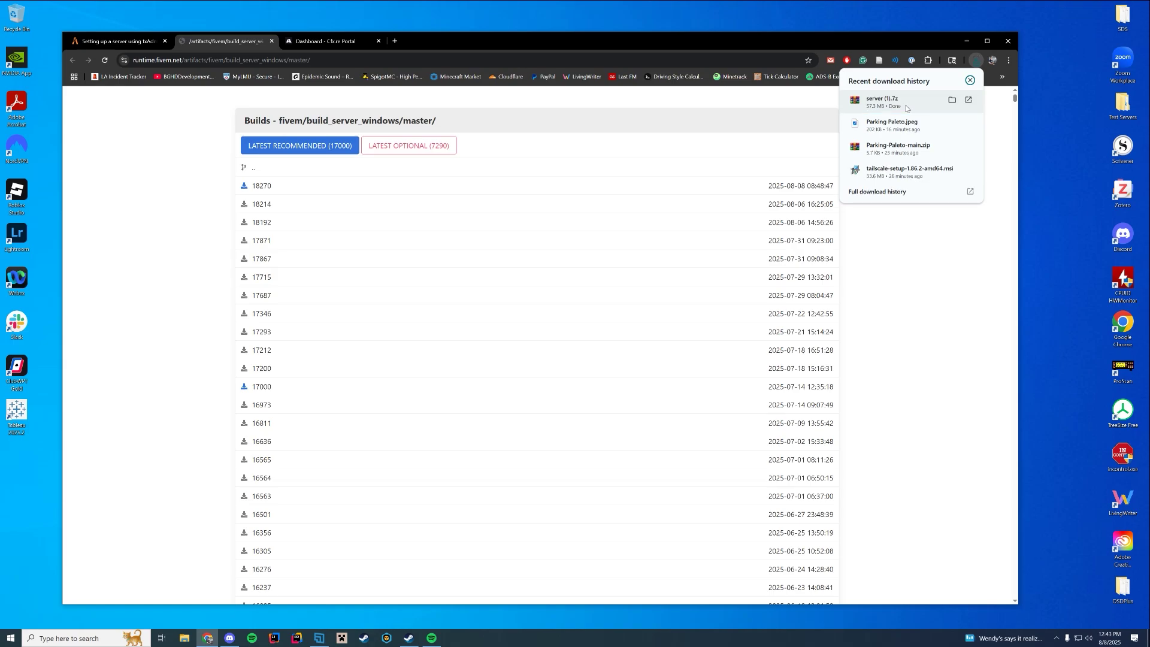
{"action": "left_click", "coordinate": [906, 107]}
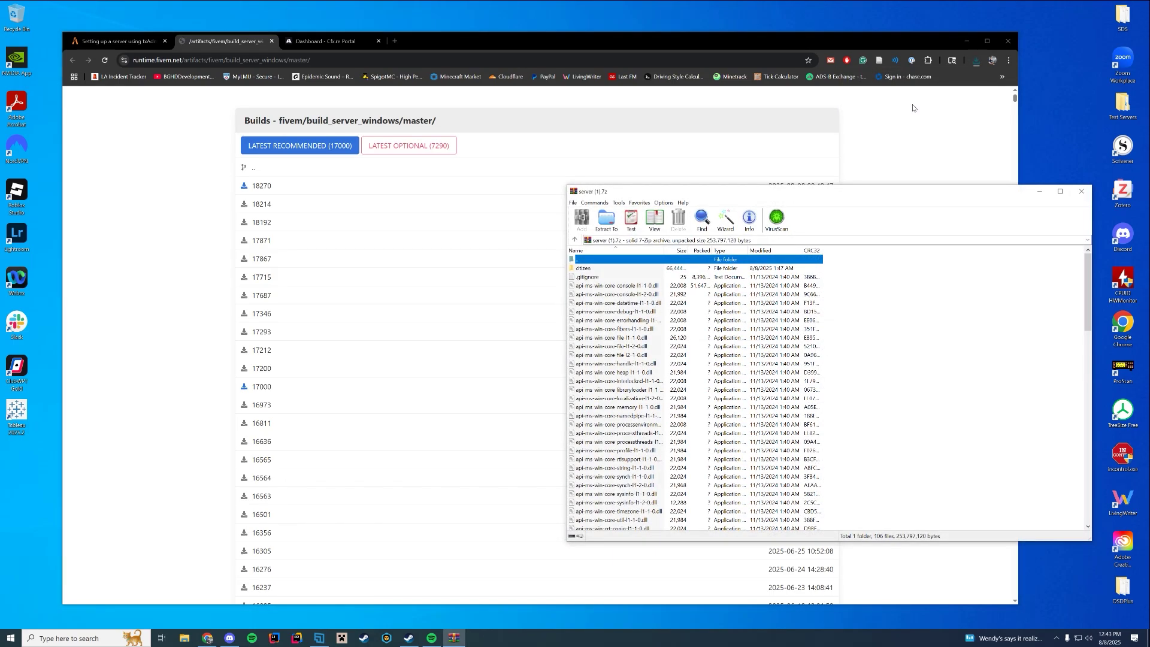
Step: Minimize Chrome and place a File Explorer window beside the WinRAR archive
{"action": "left_click", "coordinate": [966, 40]}
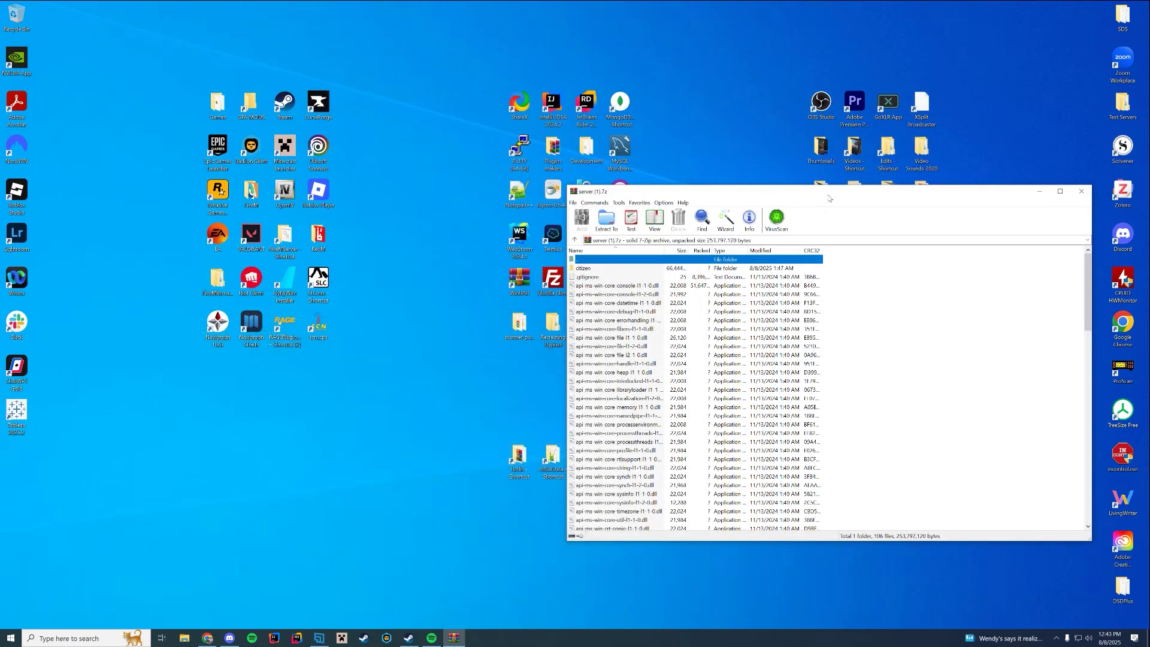
{"action": "left_click_drag", "start_coordinate": [828, 191], "coordinate": [850, 166]}
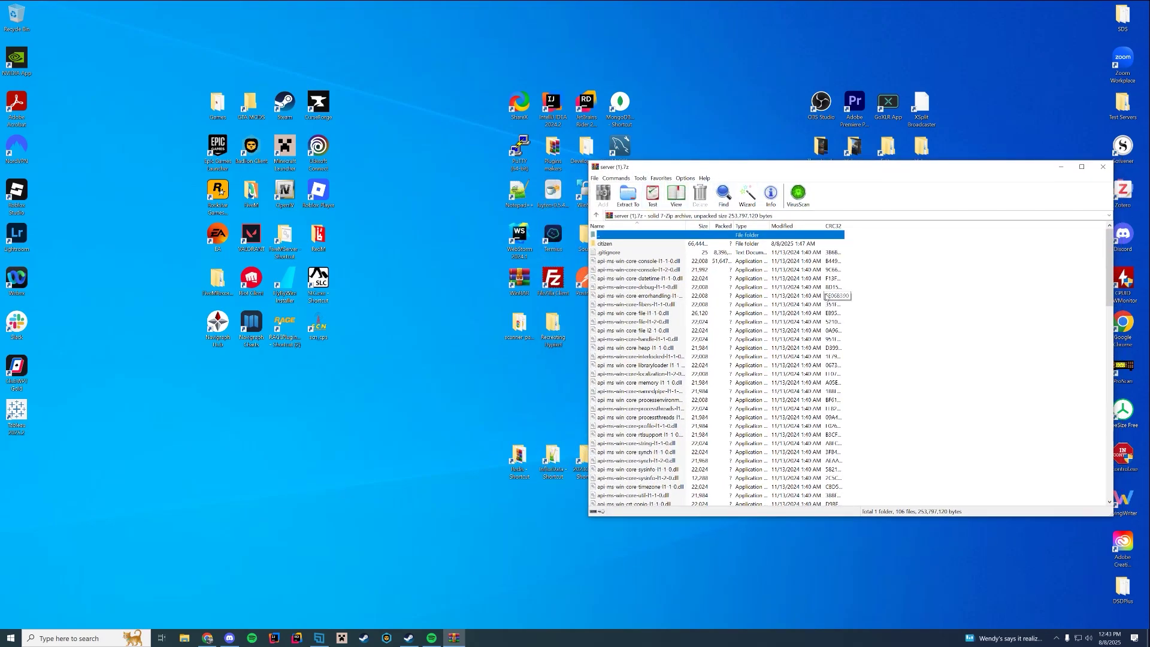
{"action": "left_click", "coordinate": [190, 638]}
{"action": "left_click_drag", "start_coordinate": [399, 205], "coordinate": [421, 158]}
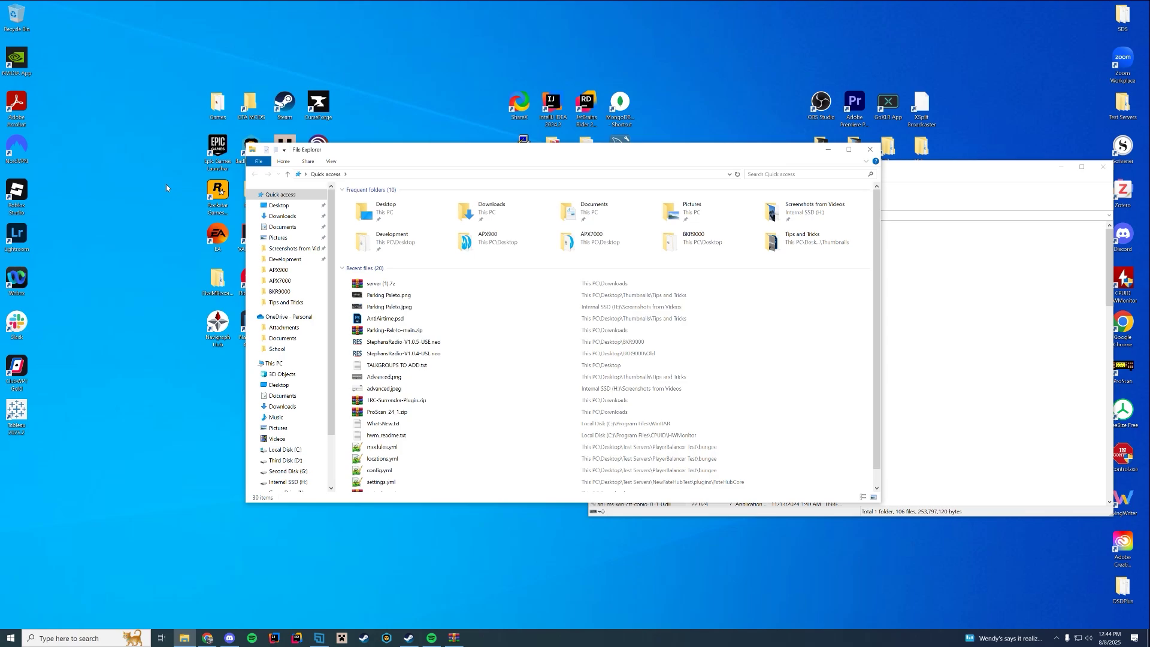
Step: Create a new folder named FiveMTXADMIN on Local Disk (C:) and open it
{"action": "left_click", "coordinate": [298, 453]}
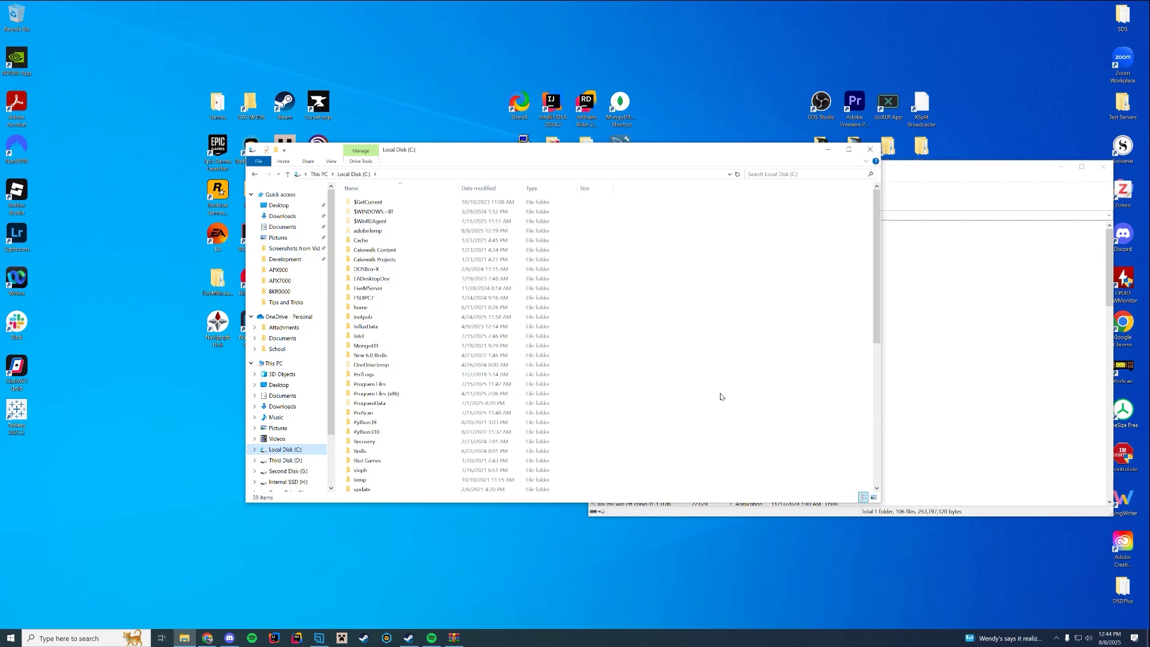
{"action": "right_click", "coordinate": [738, 376]}
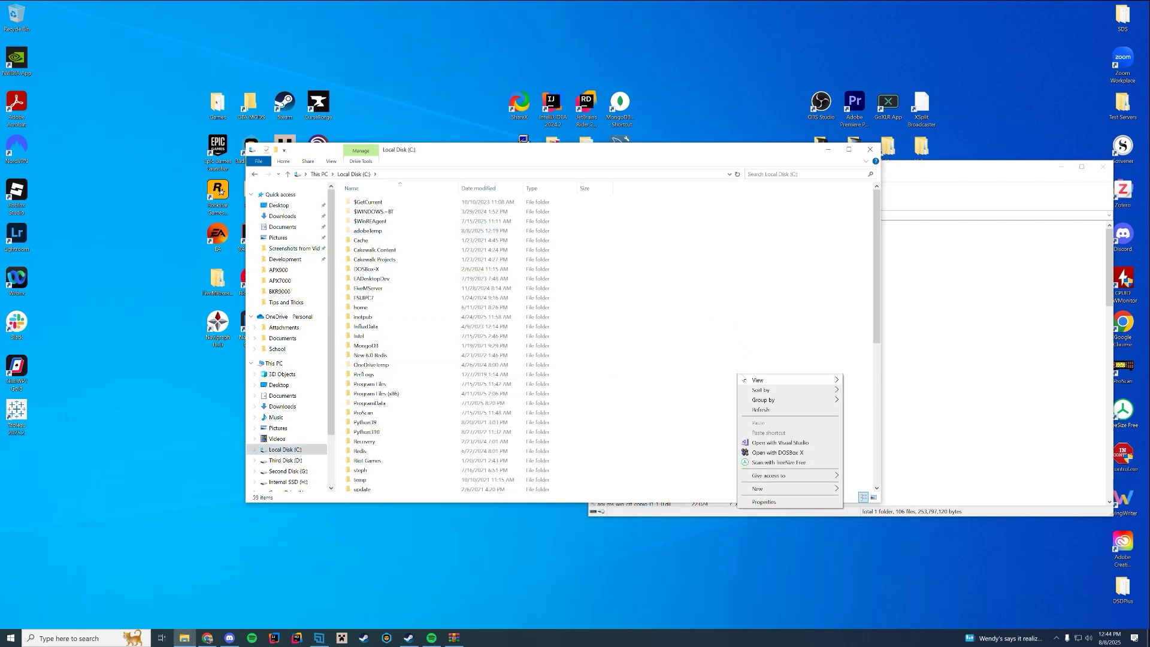
{"action": "mouse_move", "coordinate": [785, 491]}
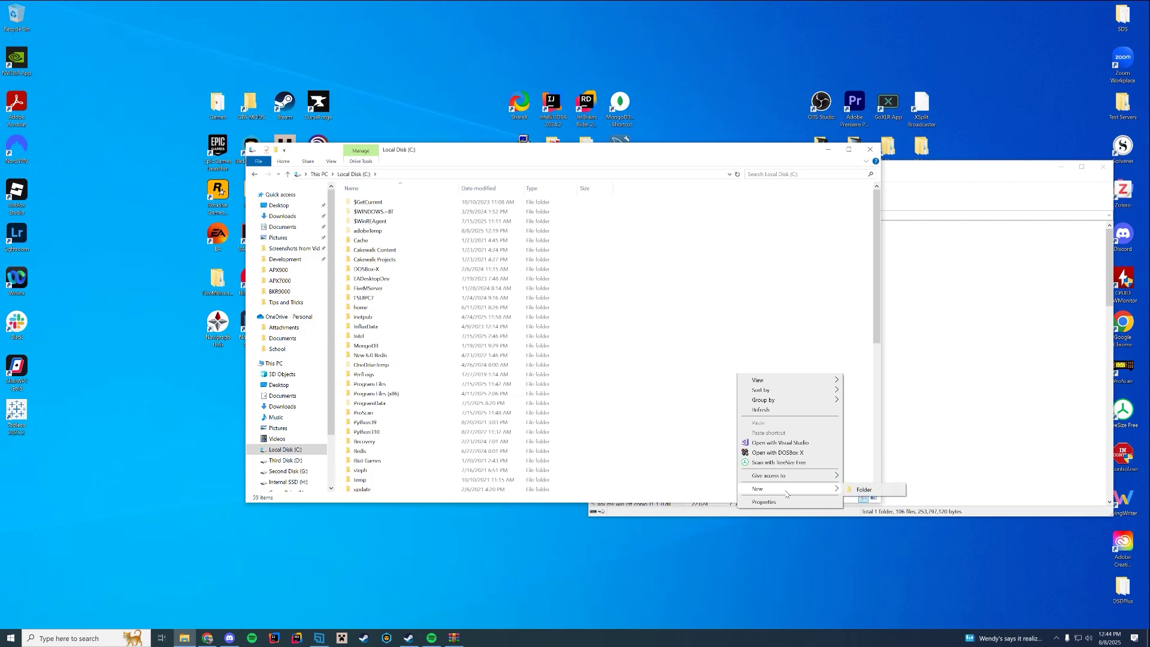
{"action": "left_click", "coordinate": [866, 490]}
{"action": "type", "text": "FiveM"}
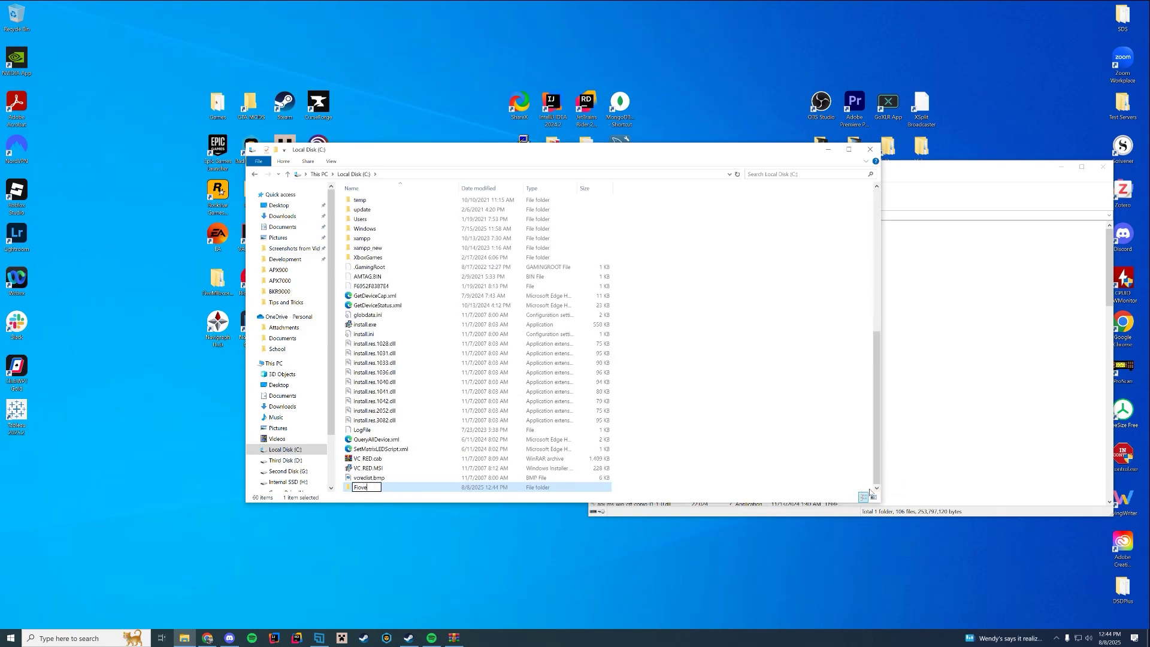
{"action": "type", "text": "TXADMIN"}
{"action": "key", "text": "Return"}
{"action": "double_click", "coordinate": [405, 486]}
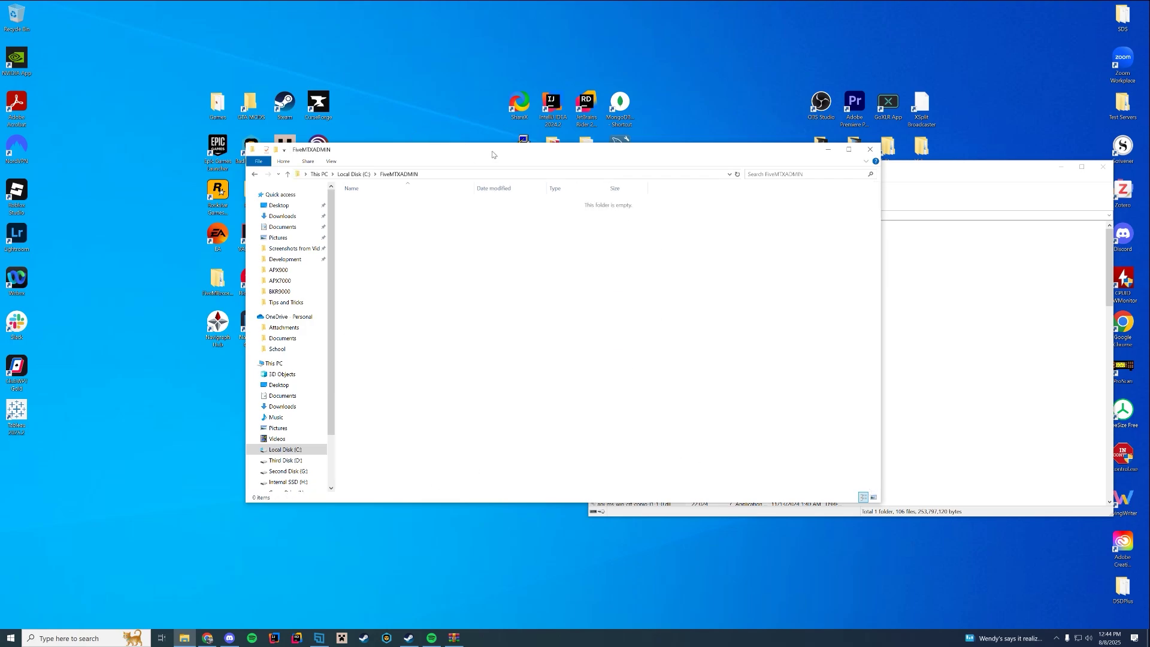
{"action": "left_click_drag", "start_coordinate": [441, 149], "coordinate": [332, 110]}
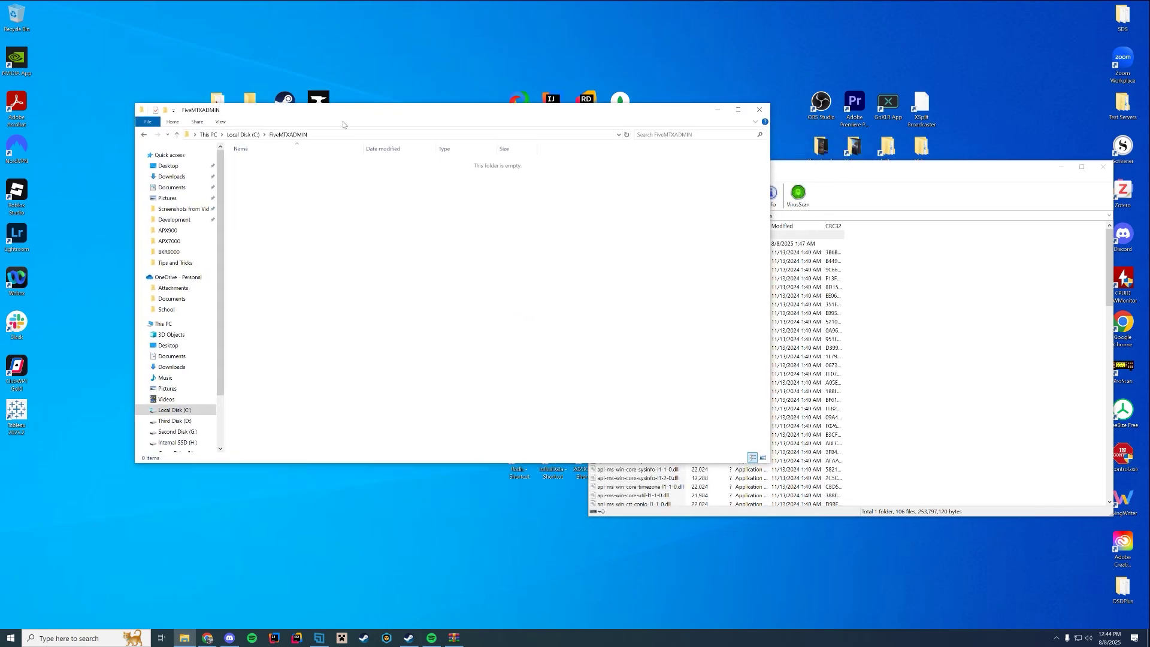
Step: Extract all files from server (1).7z into FiveMTXADMIN, then close WinRAR
{"action": "left_click", "coordinate": [880, 327]}
{"action": "left_click_drag", "start_coordinate": [857, 240], "coordinate": [685, 544]}
{"action": "left_click_drag", "start_coordinate": [659, 356], "coordinate": [519, 334]}
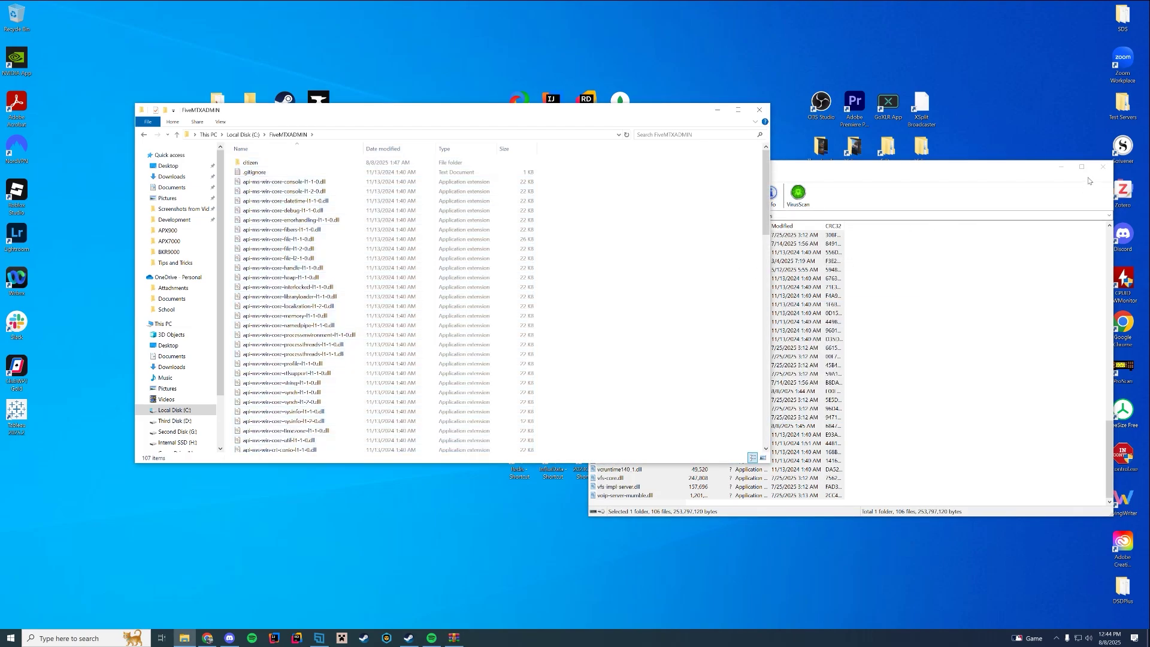
{"action": "left_click", "coordinate": [1103, 166]}
Step: Check the 107 extracted items in FiveMTXADMIN and return to the Chrome builds page
{"action": "left_click_drag", "start_coordinate": [632, 114], "coordinate": [727, 106]}
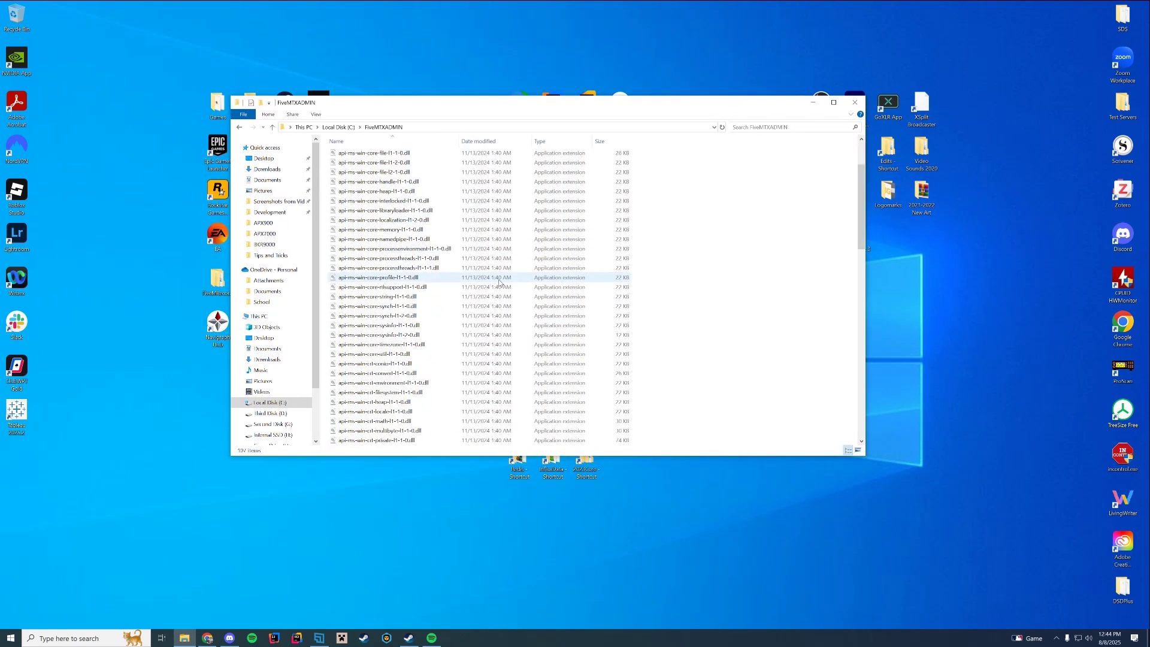
{"action": "scroll", "coordinate": [497, 279], "scroll_direction": "down", "scroll_amount": 20}
{"action": "scroll", "coordinate": [497, 279], "scroll_direction": "up", "scroll_amount": 20}
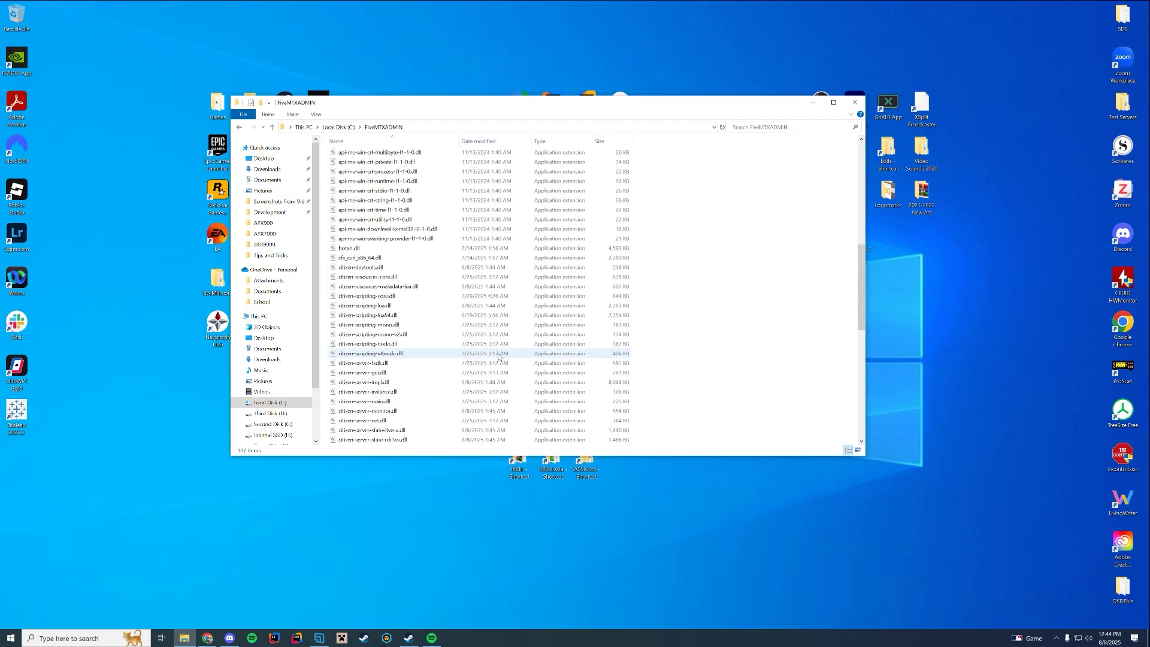
{"action": "left_click", "coordinate": [209, 638]}
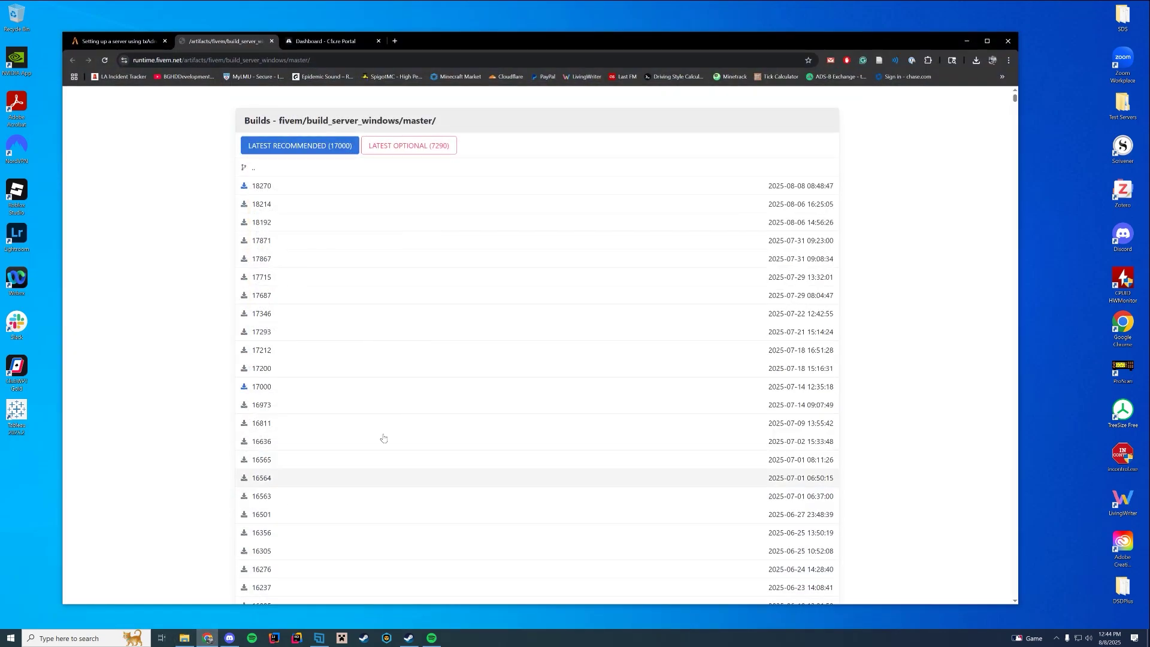
Step: Read the guide's 'Start the server' step, then reveal FXServer.exe in FiveMTXADMIN
{"action": "left_click", "coordinate": [111, 41]}
{"action": "scroll", "coordinate": [627, 303], "scroll_direction": "down", "scroll_amount": 12}
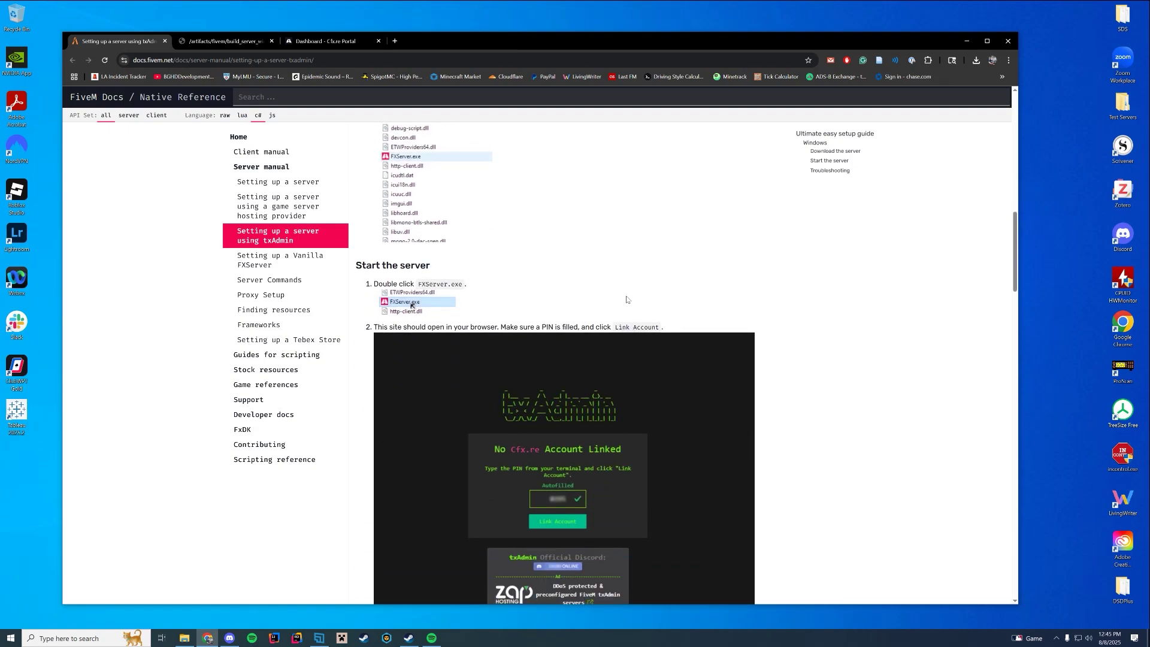
{"action": "left_click_drag", "start_coordinate": [495, 41], "coordinate": [1149, 66]}
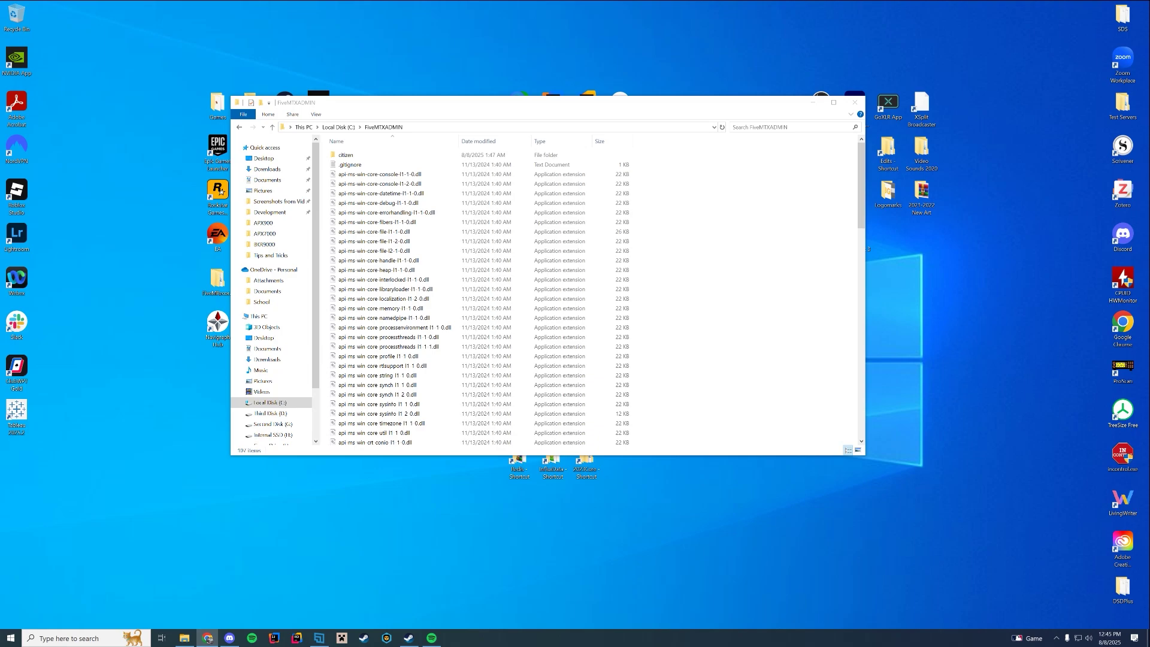
{"action": "scroll", "coordinate": [350, 309], "scroll_direction": "down", "scroll_amount": 15}
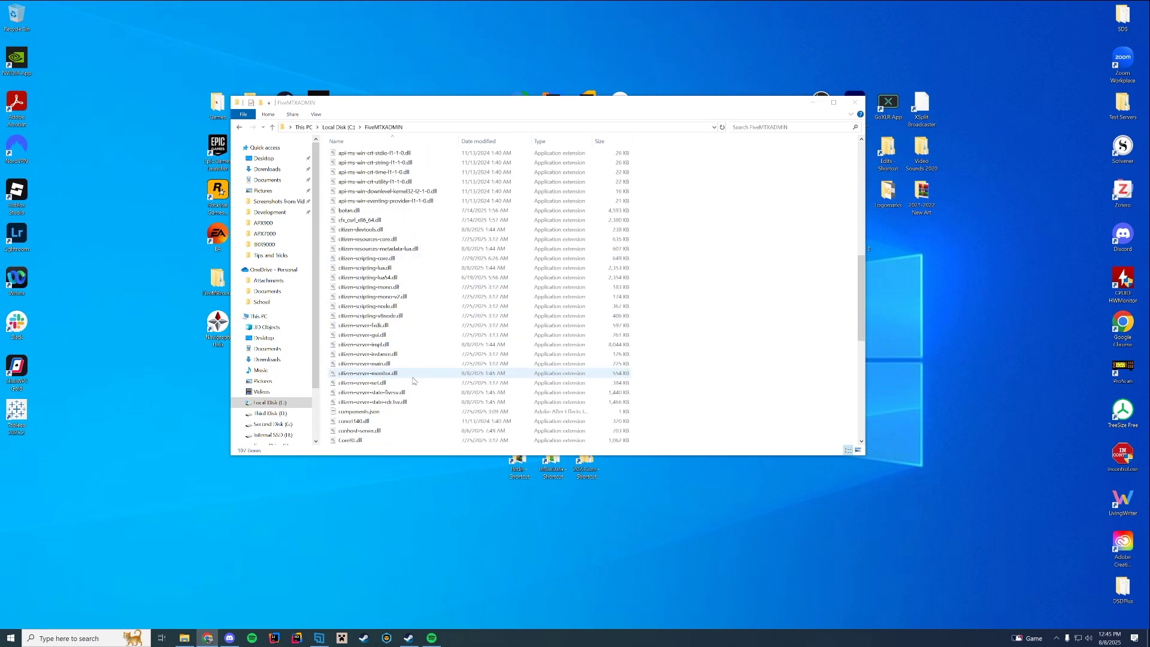
Step: Launch FXServer.exe past the unrecognized-app warning and allow its private-network firewall access
{"action": "double_click", "coordinate": [352, 307]}
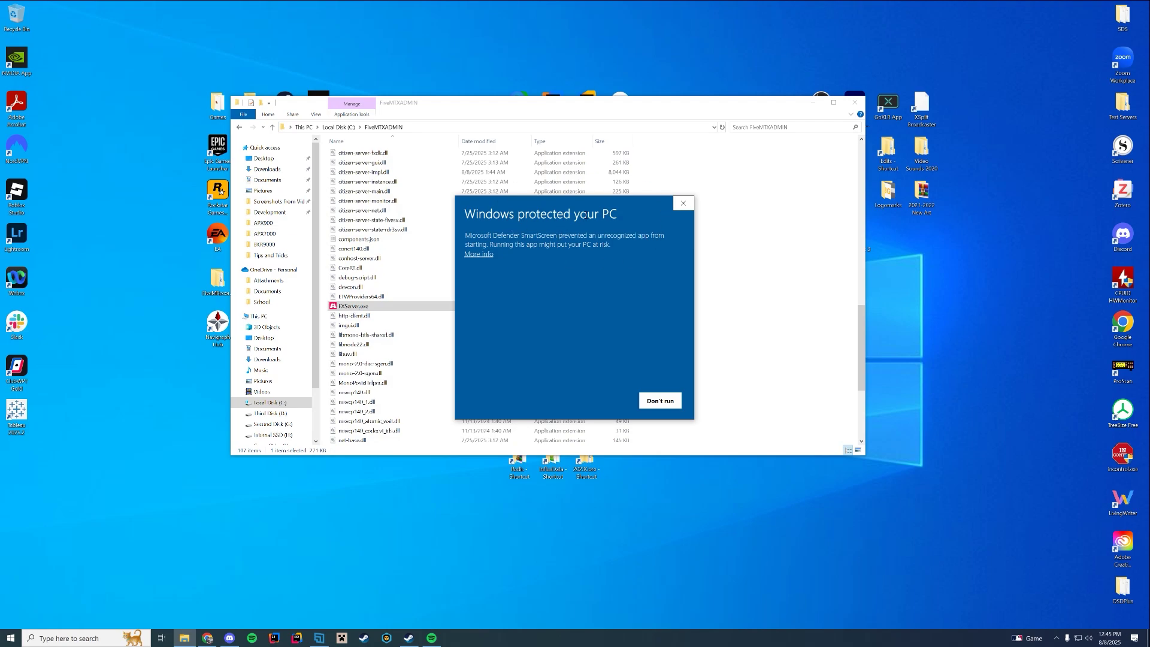
{"action": "left_click", "coordinate": [480, 255]}
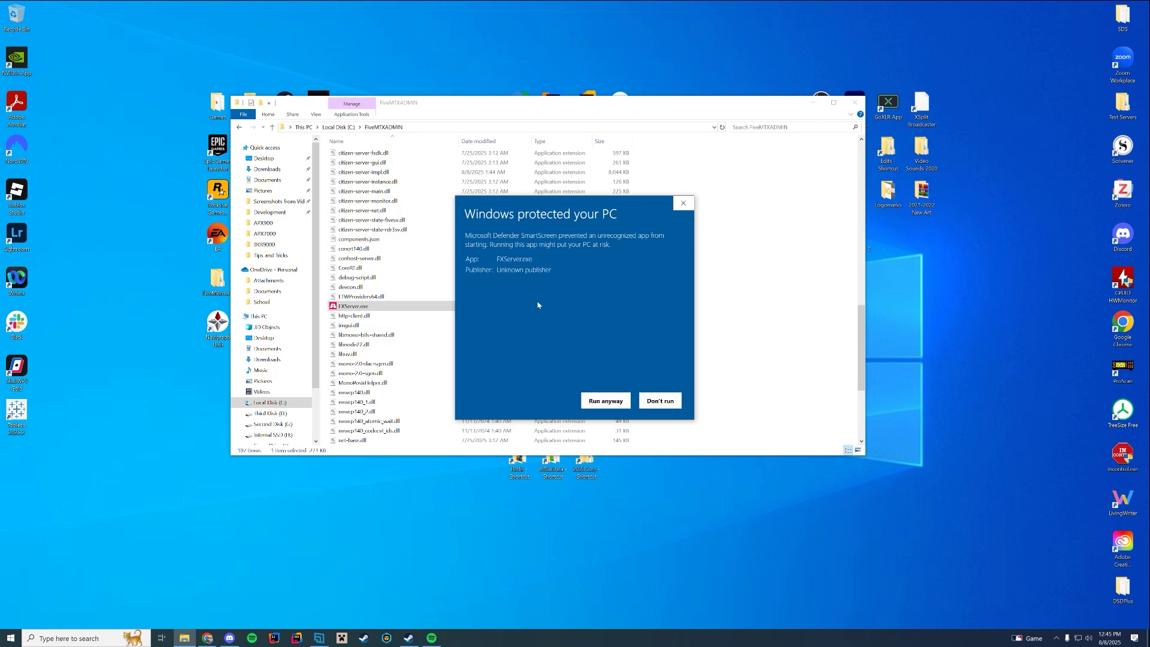
{"action": "left_click", "coordinate": [610, 398]}
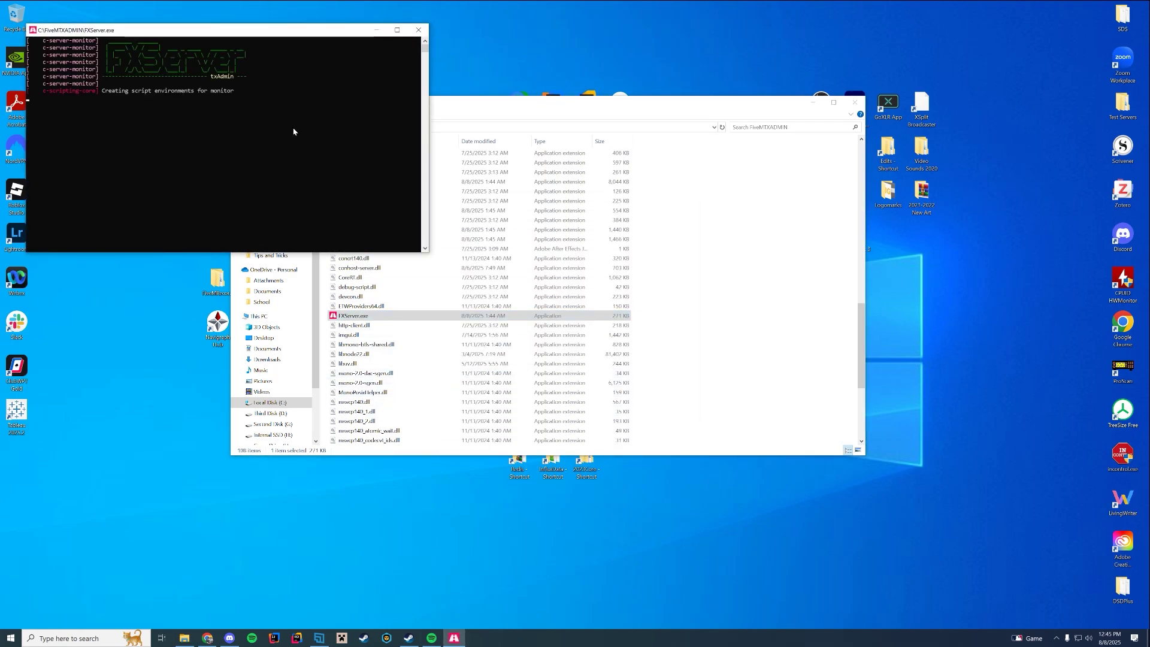
{"action": "left_click_drag", "start_coordinate": [211, 31], "coordinate": [458, 109]}
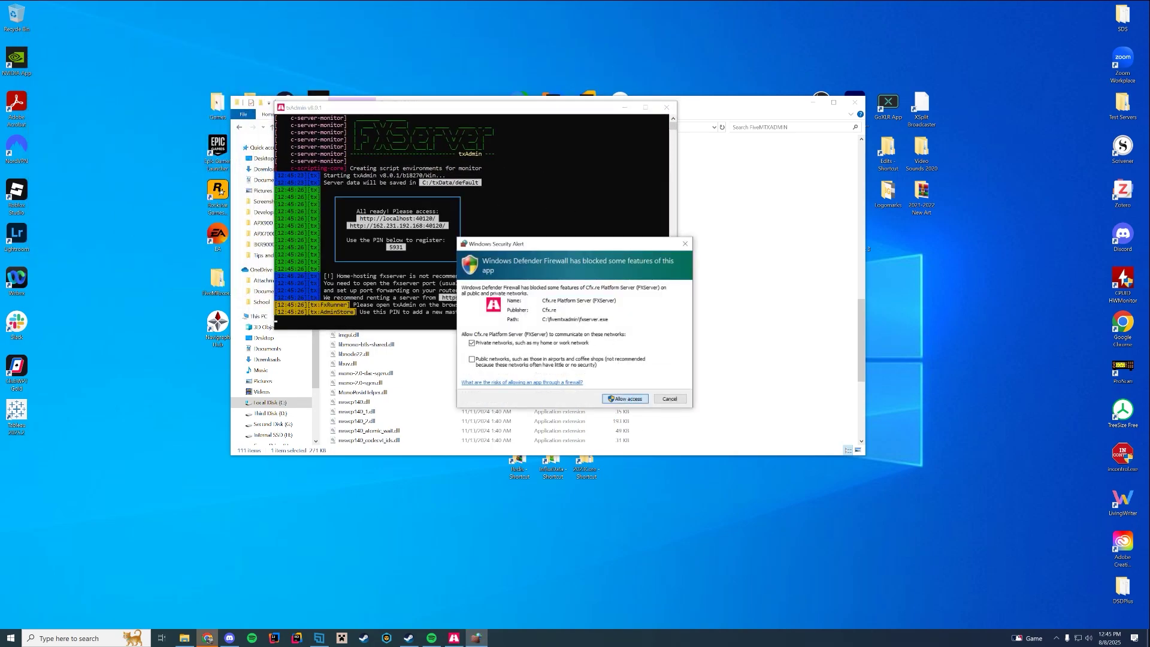
{"action": "left_click", "coordinate": [625, 398]}
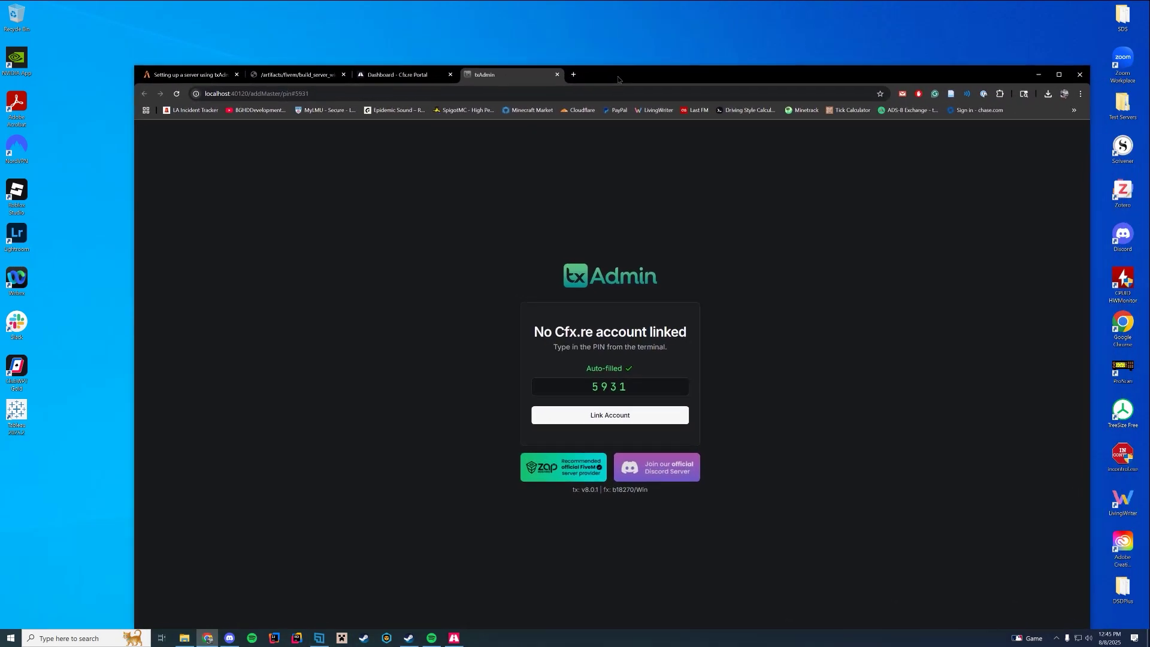
{"action": "left_click_drag", "start_coordinate": [618, 78], "coordinate": [997, 67]}
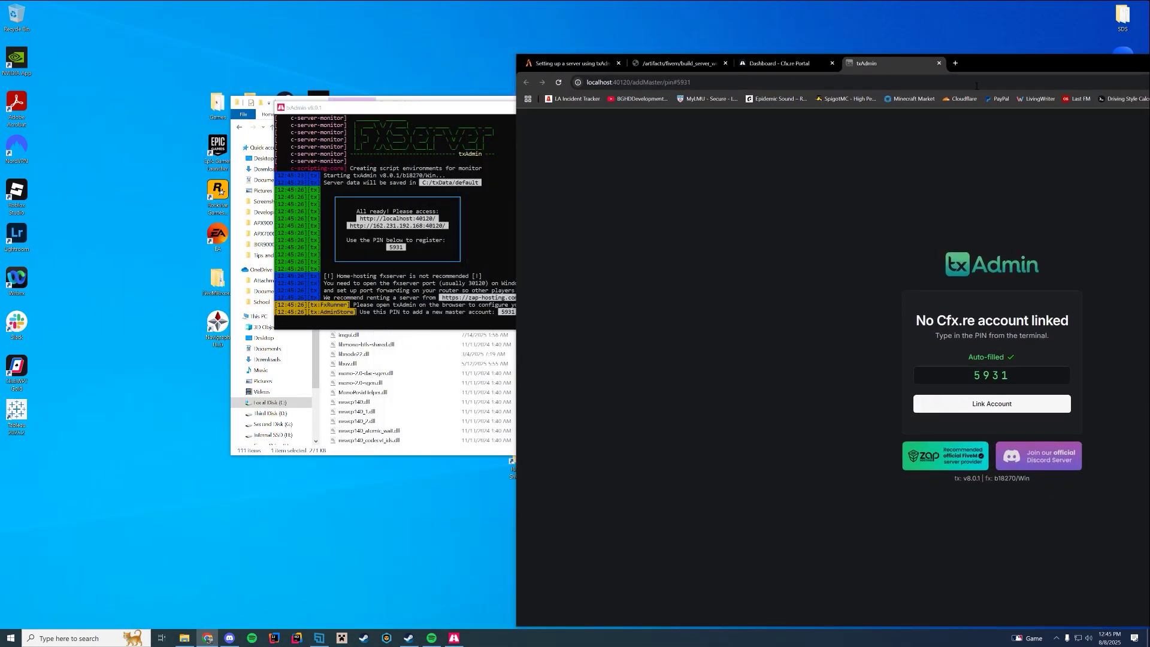
Step: Maximize Chrome and link the Cfx.re account using the auto-filled PIN
{"action": "left_click", "coordinate": [483, 282]}
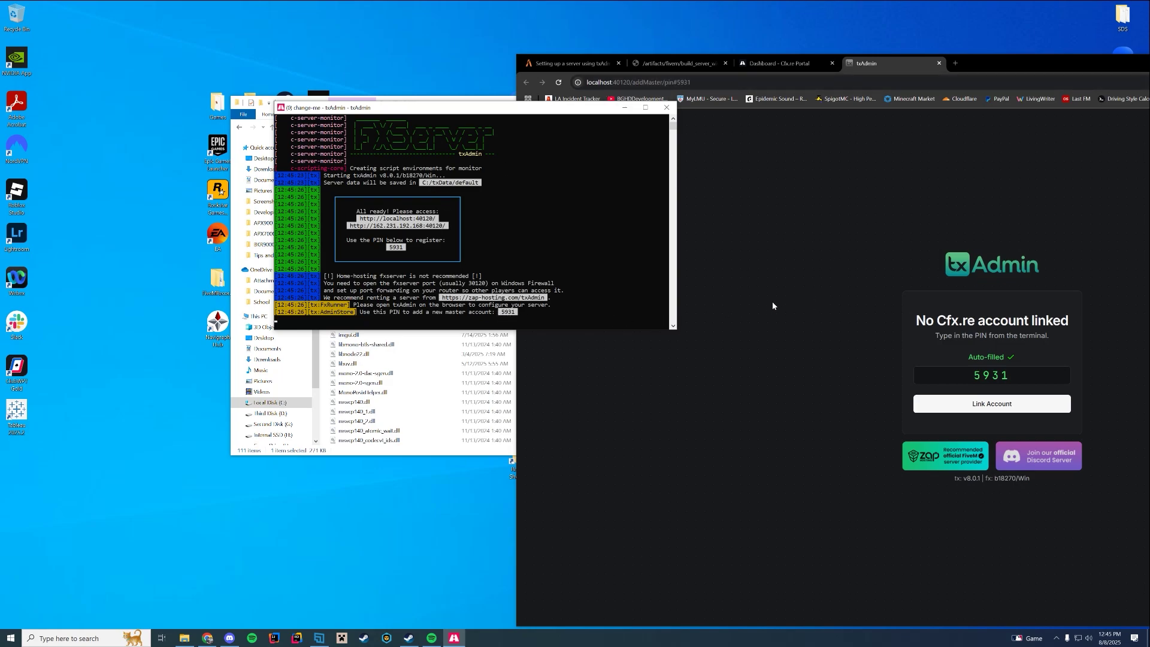
{"action": "left_click", "coordinate": [907, 239]}
{"action": "key", "text": "super+Up"}
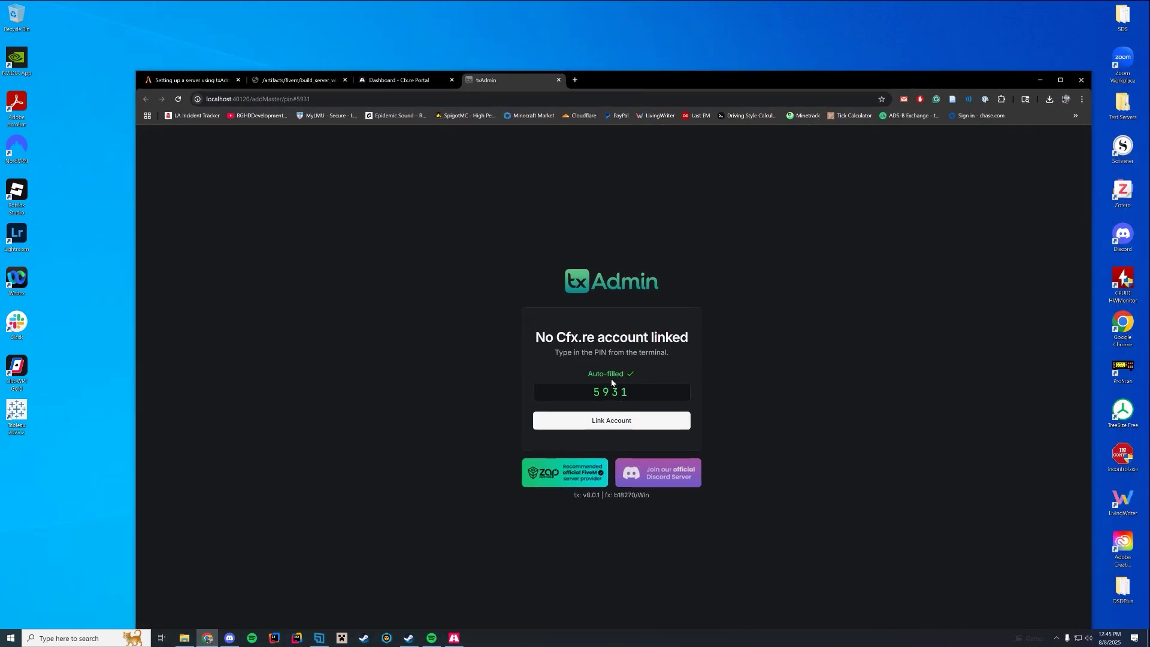
{"action": "left_click", "coordinate": [617, 422]}
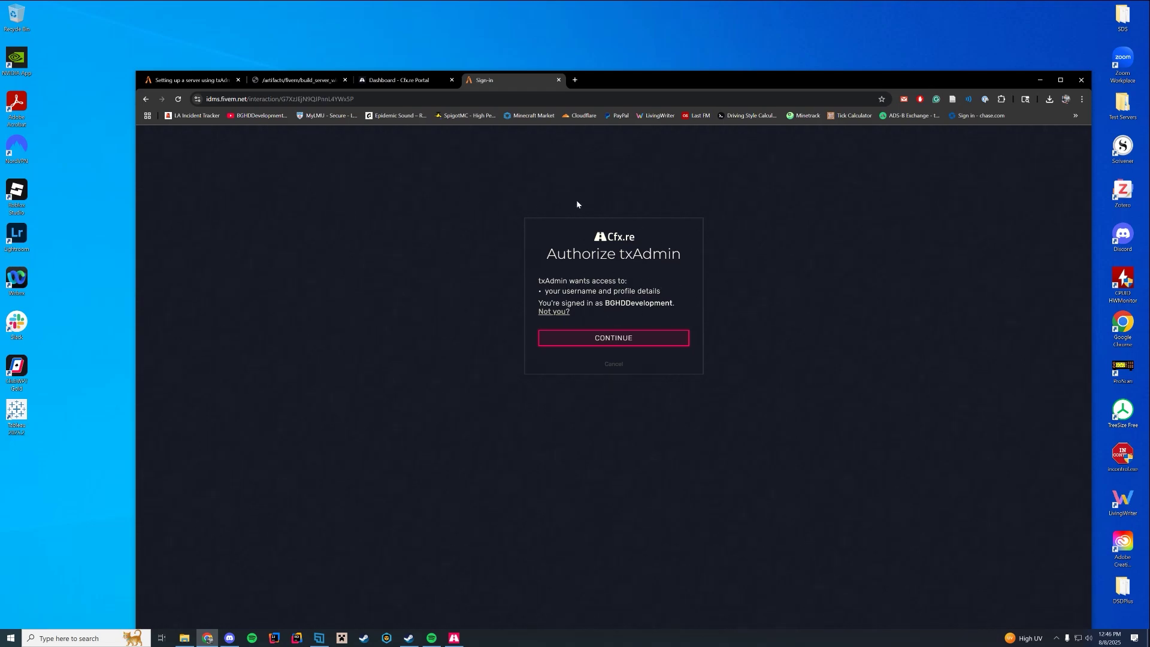
Step: Approve txAdmin's access with Continue on the Cfx.re 'Authorize txAdmin' page
{"action": "left_click", "coordinate": [661, 339]}
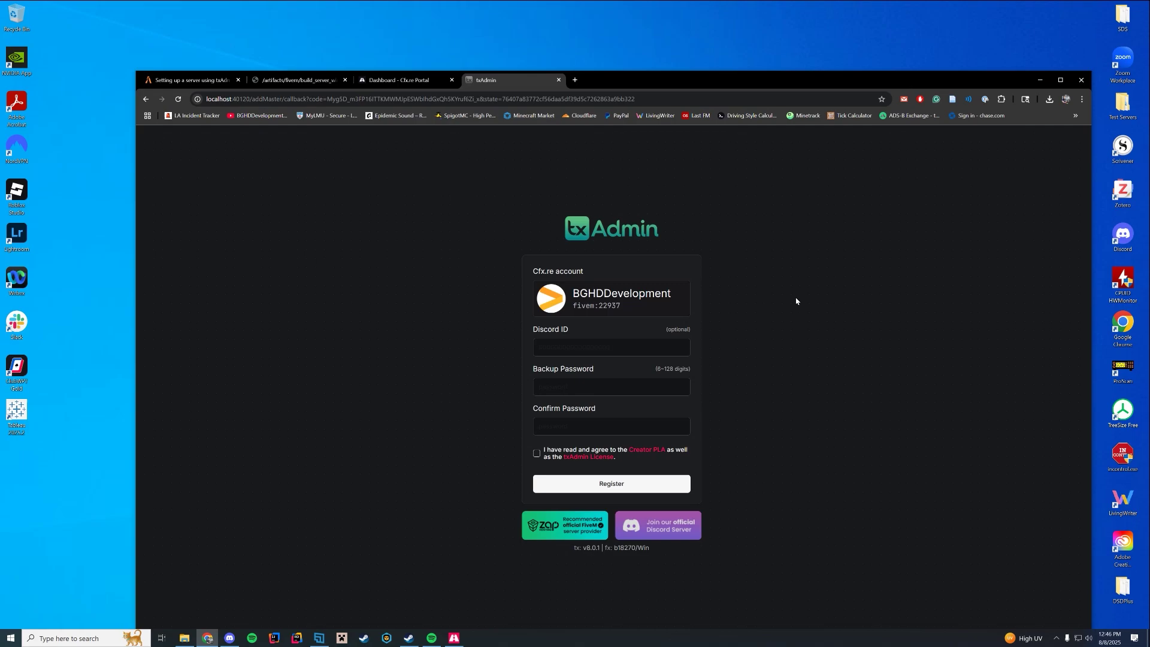
Step: Enter and confirm the backup password, then accept the Creator PLA and txAdmin License
{"action": "left_click", "coordinate": [579, 392]}
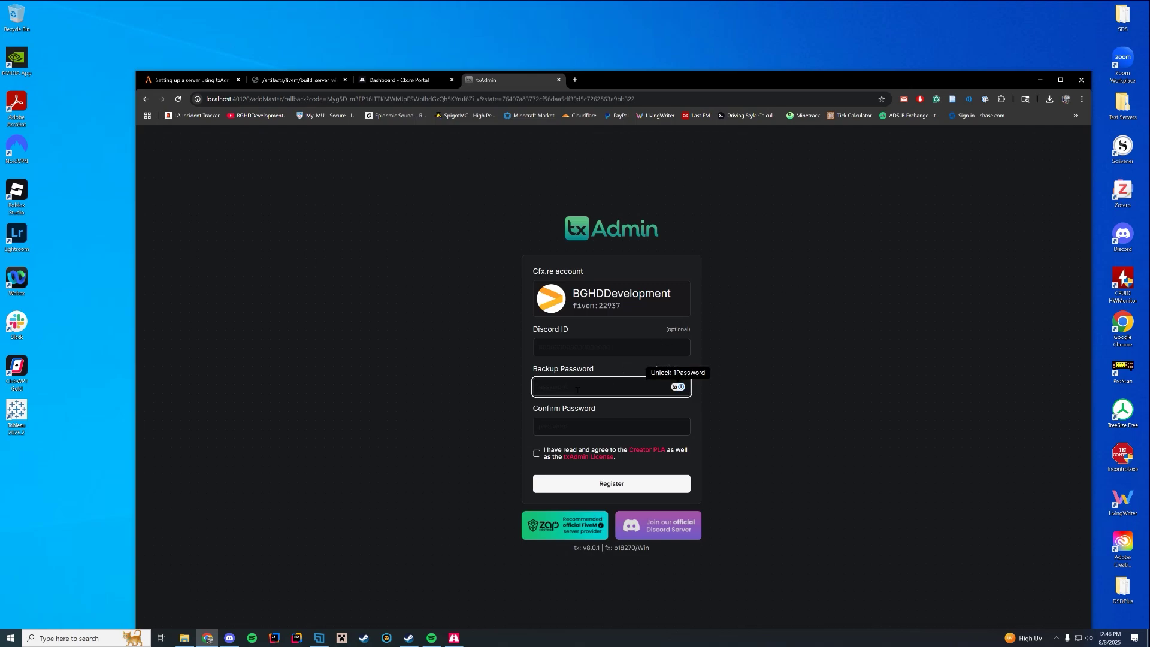
{"action": "type", "text": "*******"}
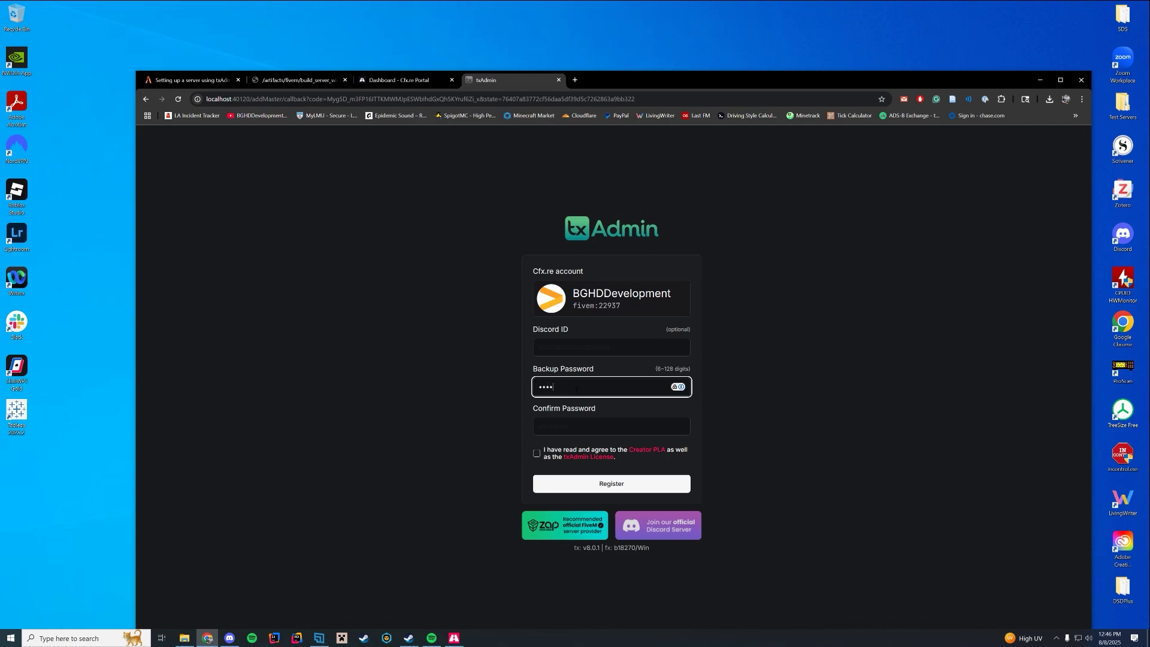
{"action": "left_click", "coordinate": [583, 421]}
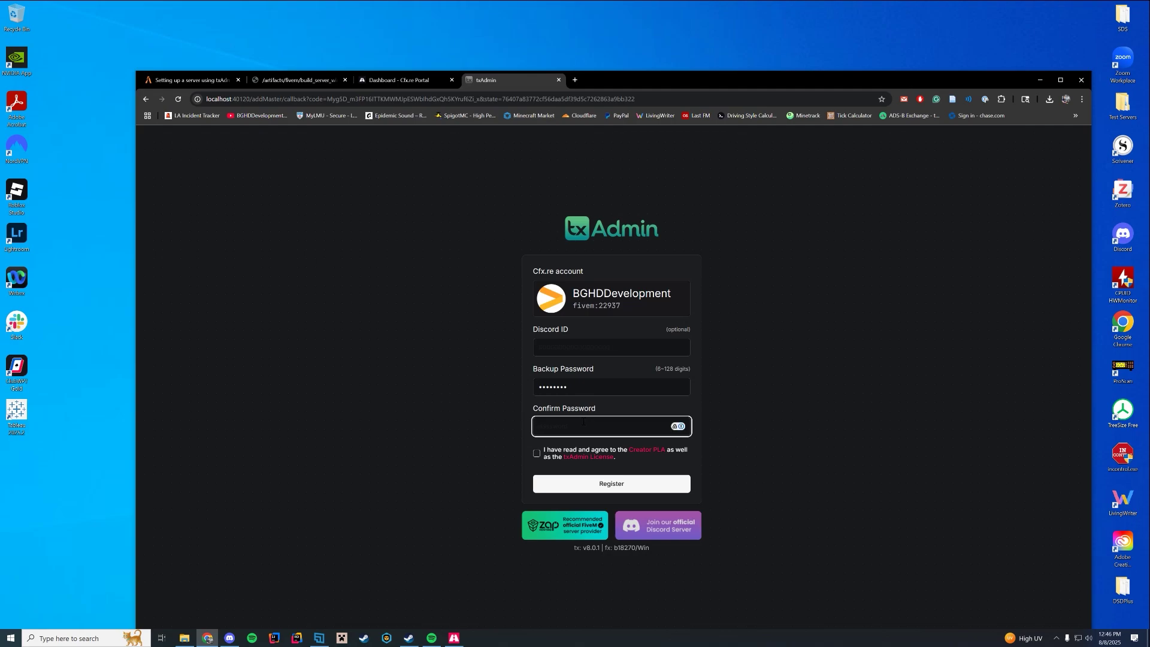
{"action": "type", "text": "*******"}
{"action": "left_click", "coordinate": [536, 453]}
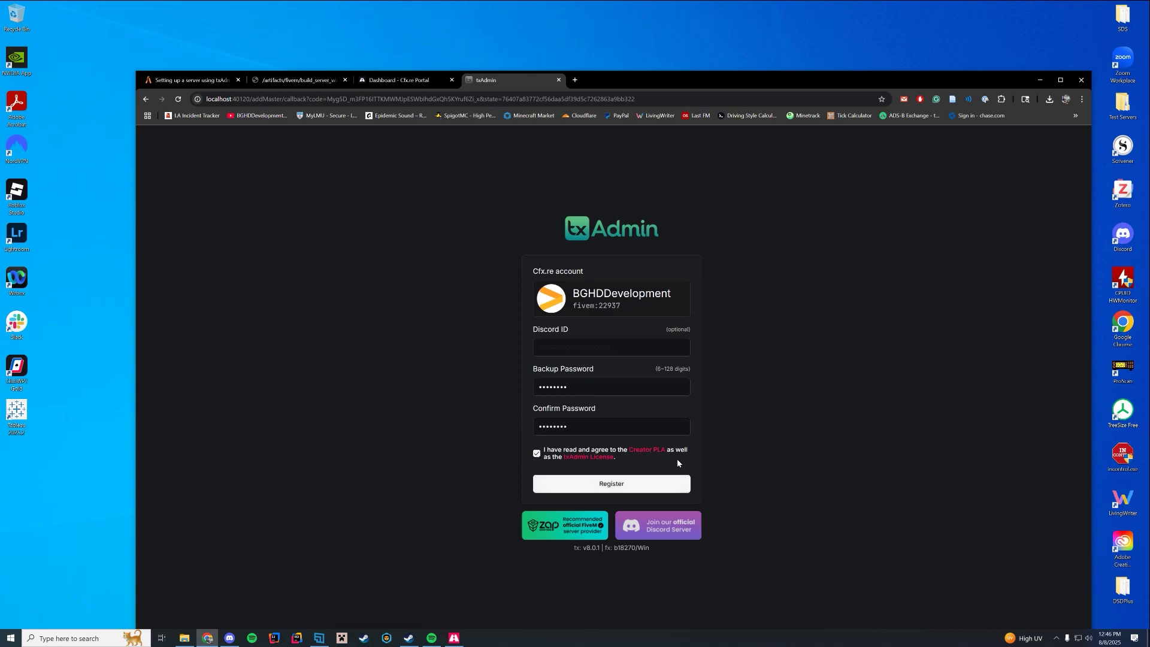